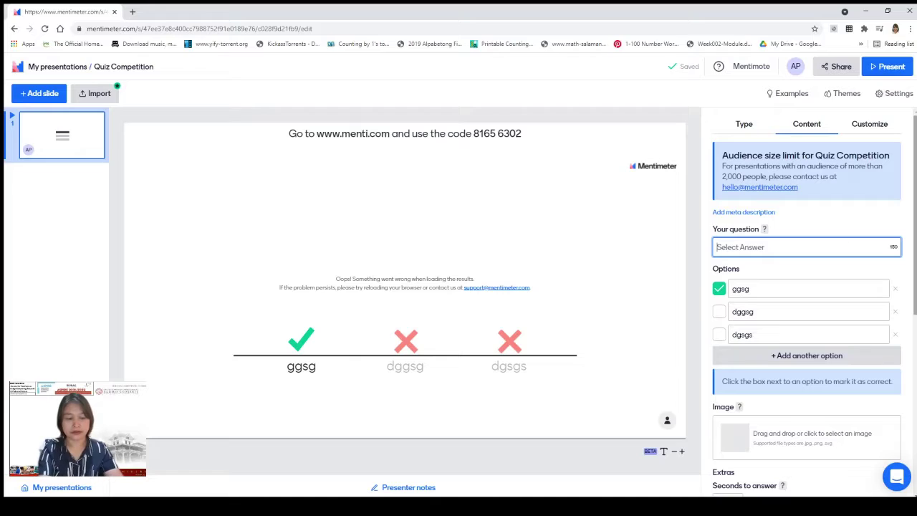
{"action": "type", "text": "W"}
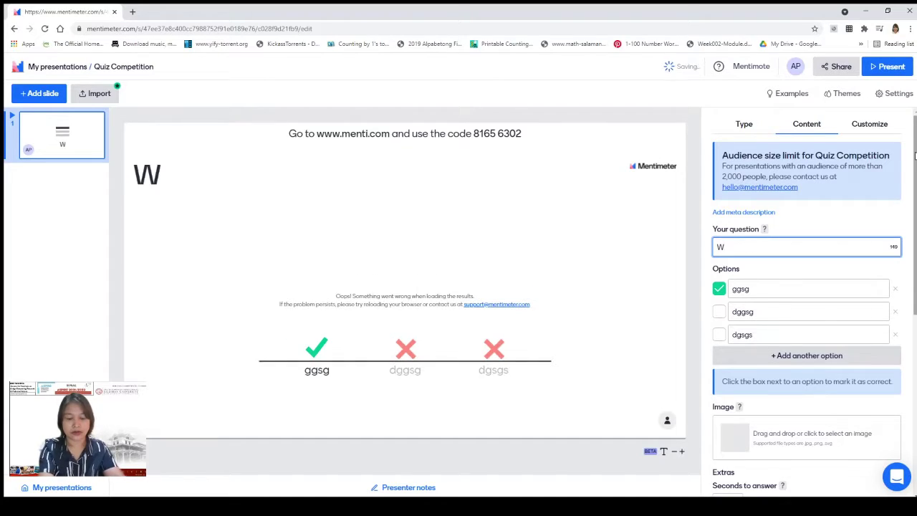
{"action": "key", "text": "BackSpace"}
{"action": "type", "text": "Whos i"}
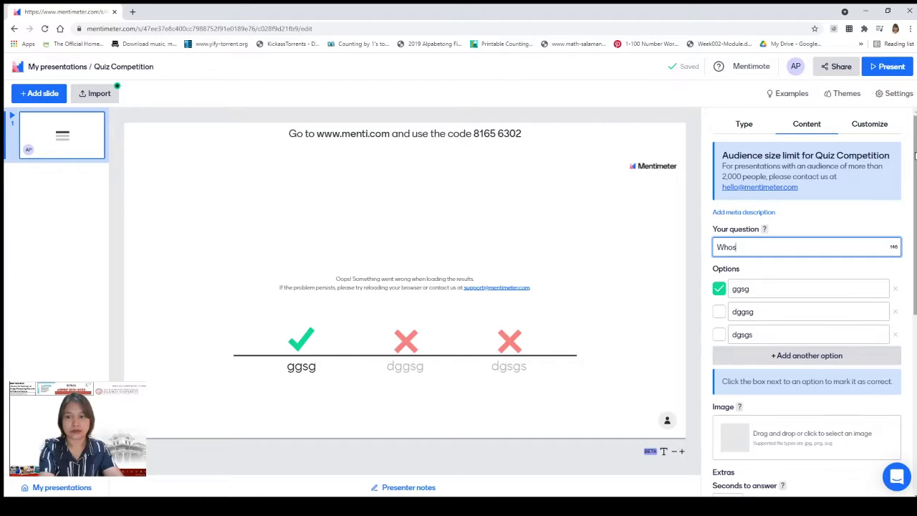
{"action": "key", "text": "BackSpace"}
{"action": "key", "text": "BackSpace"}
{"action": "key", "text": "BackSpace"}
{"action": "key", "text": "BackSpace"}
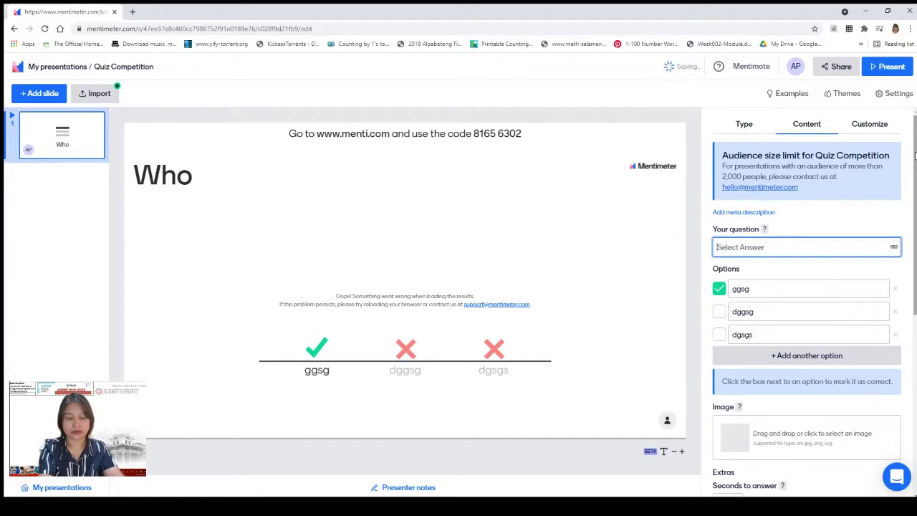
- Enter "Where is Silliman Univerisity located?" as the quiz question
{"action": "type", "text": "Where is"}
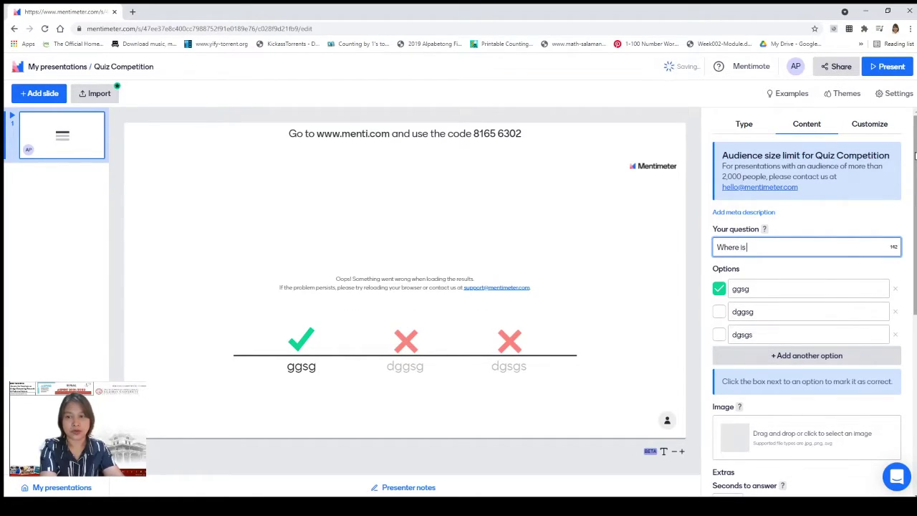
{"action": "type", "text": " Silliman"}
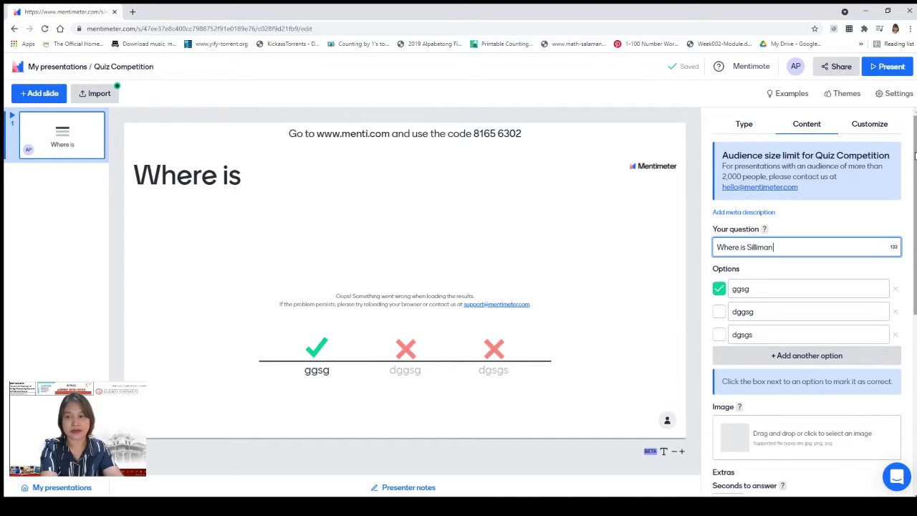
{"action": "type", "text": " Univeris"}
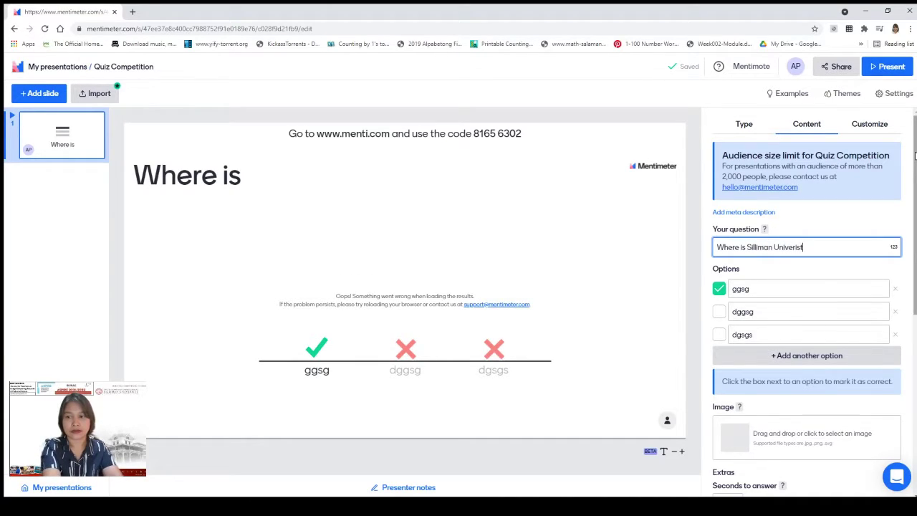
{"action": "type", "text": "i"}
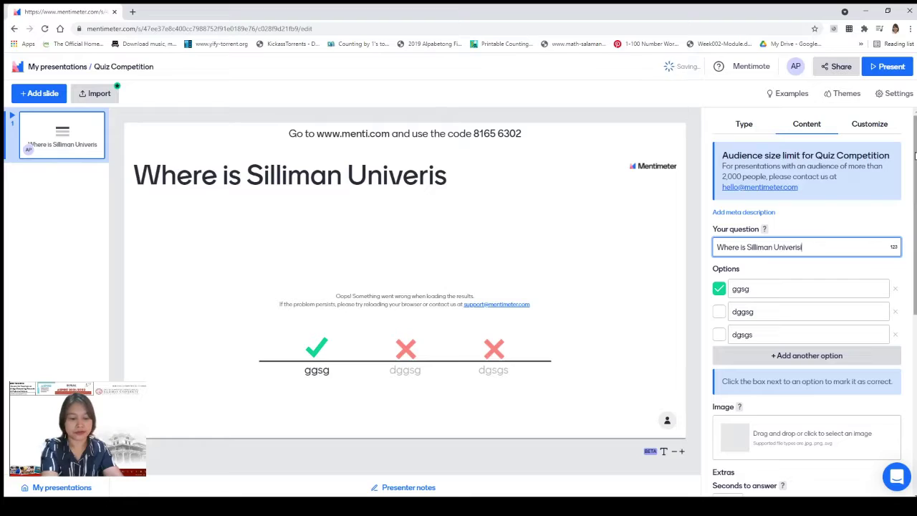
{"action": "type", "text": "ty locate"}
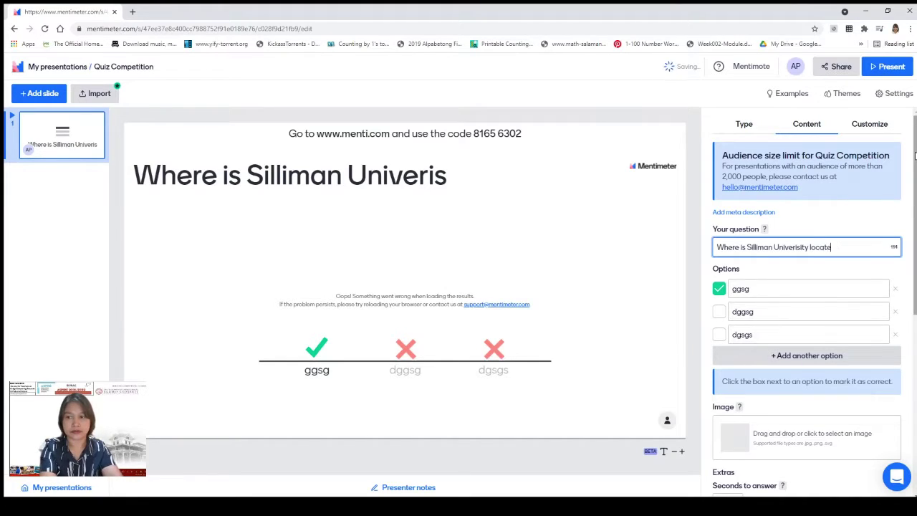
{"action": "type", "text": "d"}
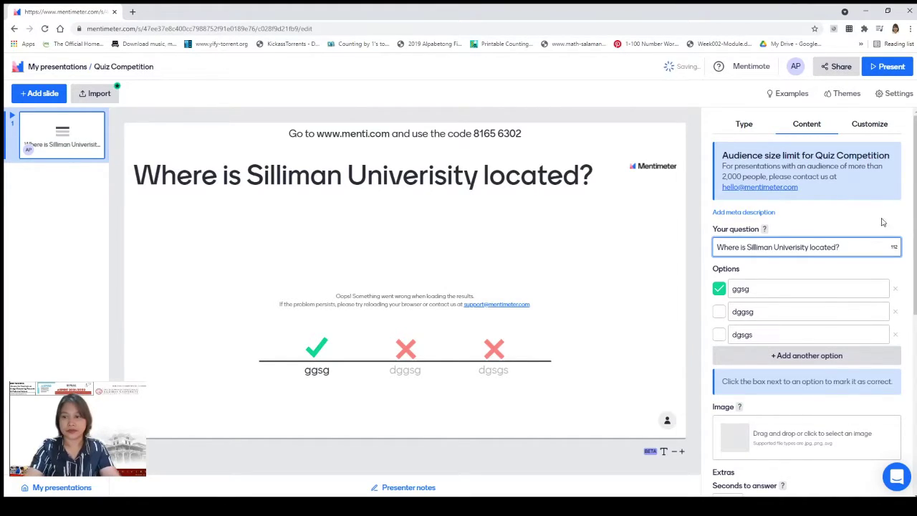
- Replace the text of the first answer option, marked as correct, with "Dumaguete City"
{"action": "left_click_drag", "start_coordinate": [776, 289], "coordinate": [734, 290]}
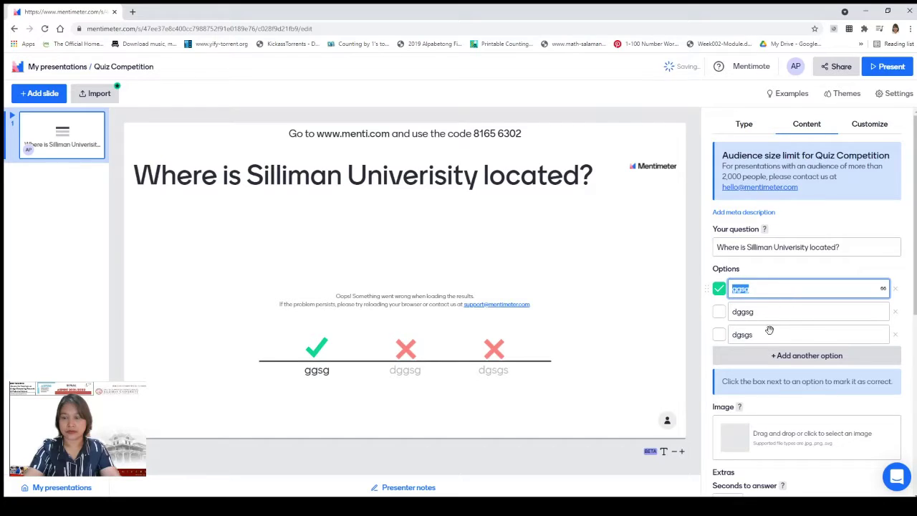
{"action": "type", "text": "D"}
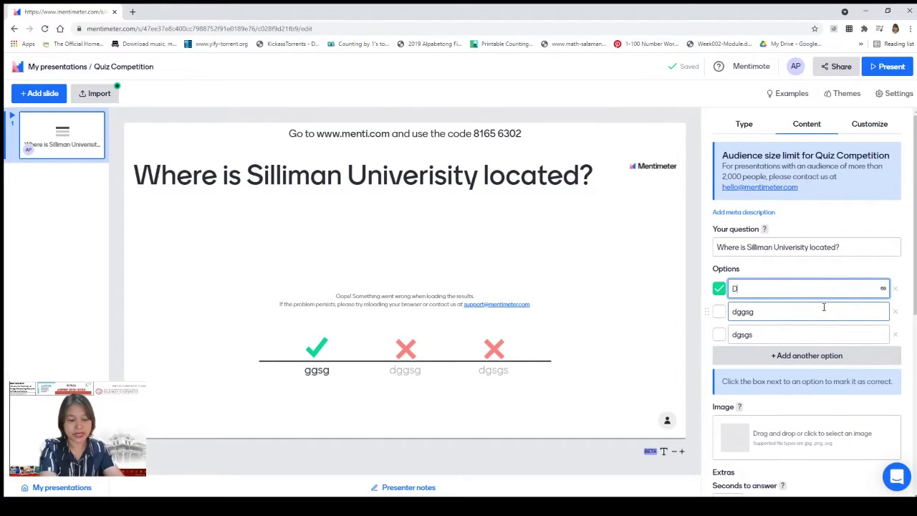
{"action": "type", "text": "umagu"}
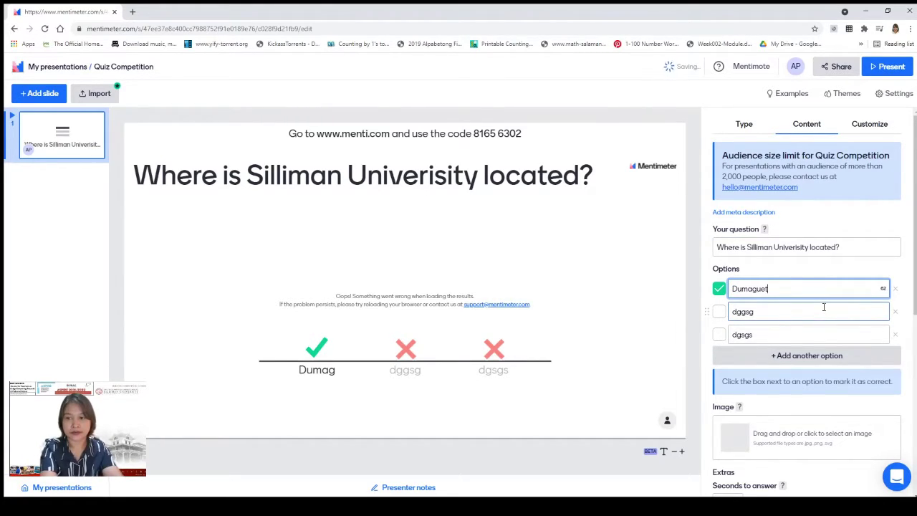
{"action": "type", "text": "ete City"}
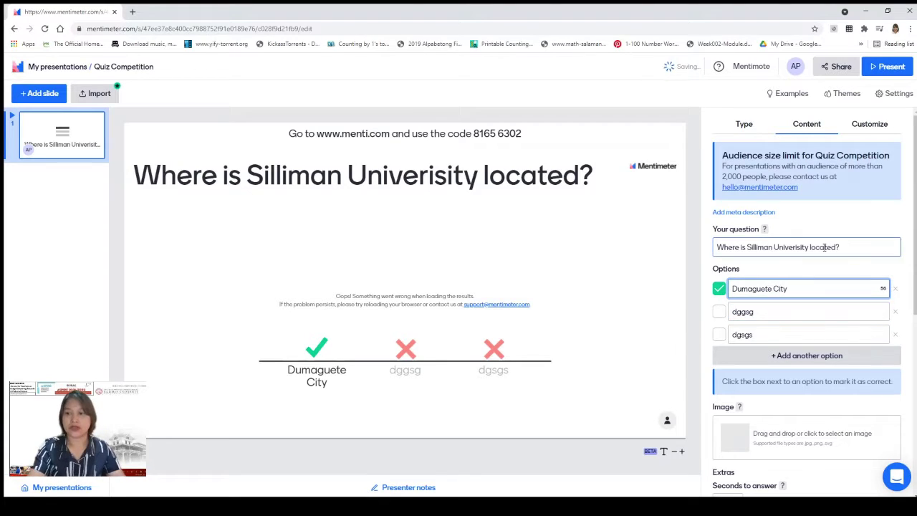
- Replace the second and third answer options with "Cebu City" and "Davao City"
{"action": "double_click", "coordinate": [770, 313]}
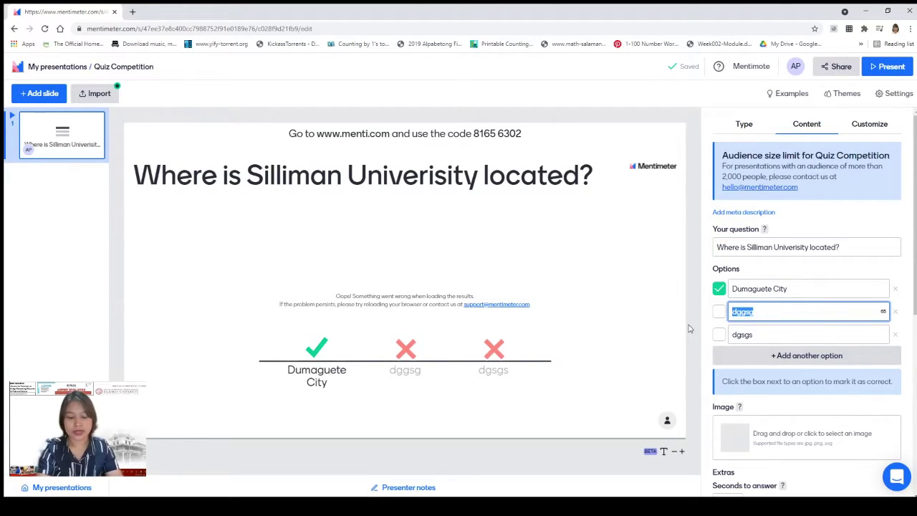
{"action": "type", "text": "Cebu City"}
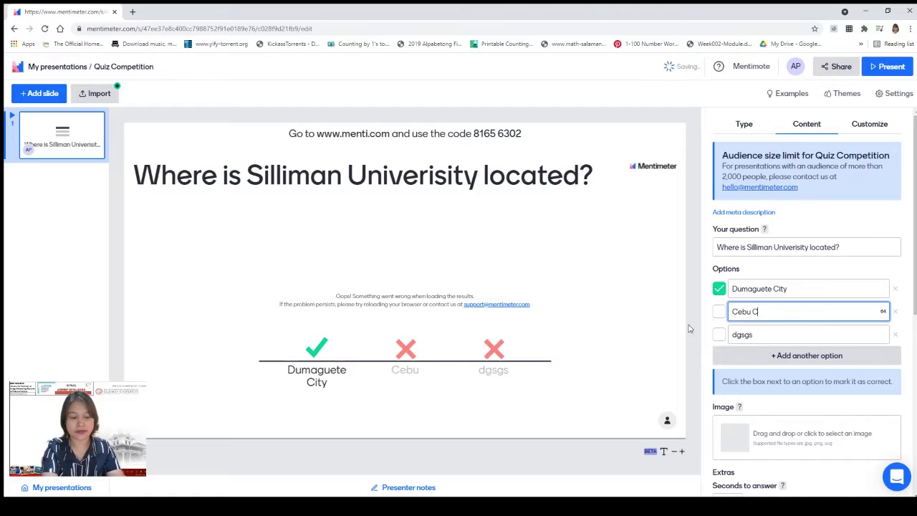
{"action": "double_click", "coordinate": [761, 340]}
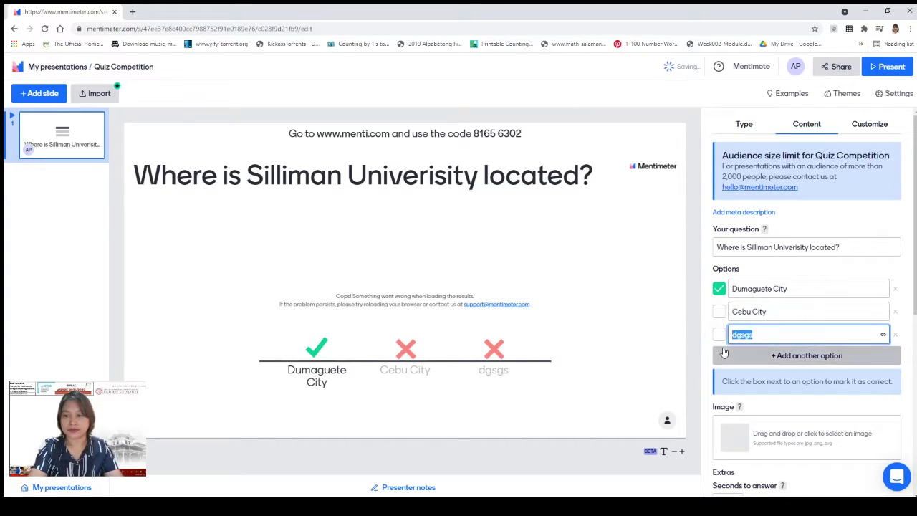
{"action": "type", "text": "Davao"}
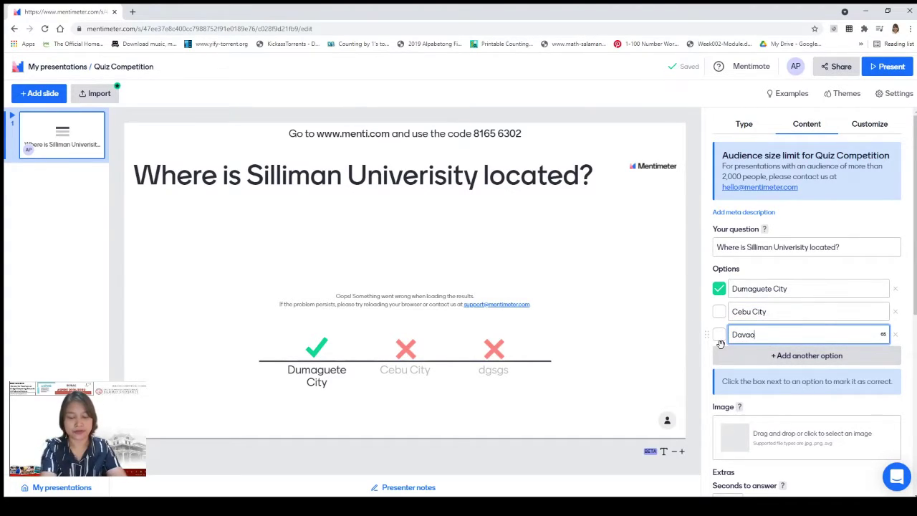
{"action": "type", "text": " City"}
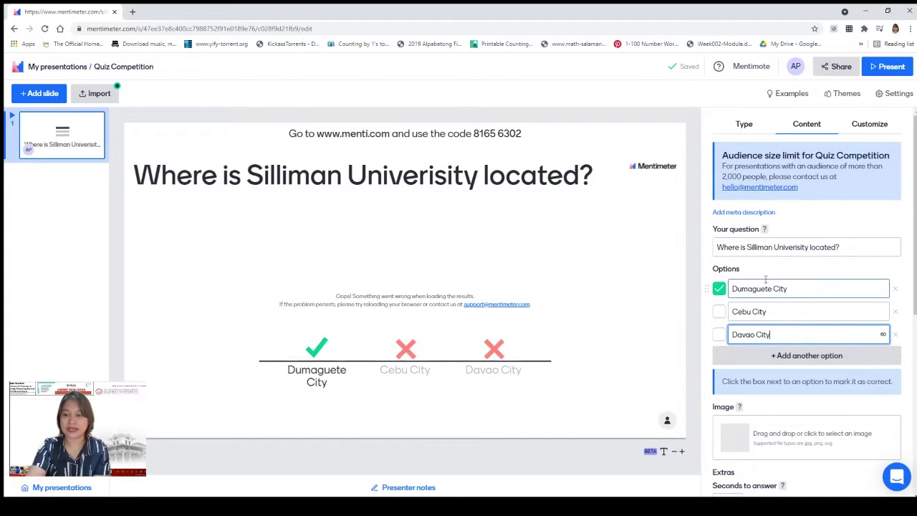
- Try longer answer times for the question and set the seconds to answer back to 15
{"action": "scroll", "coordinate": [788, 430], "scroll_direction": "down", "scroll_amount": 2}
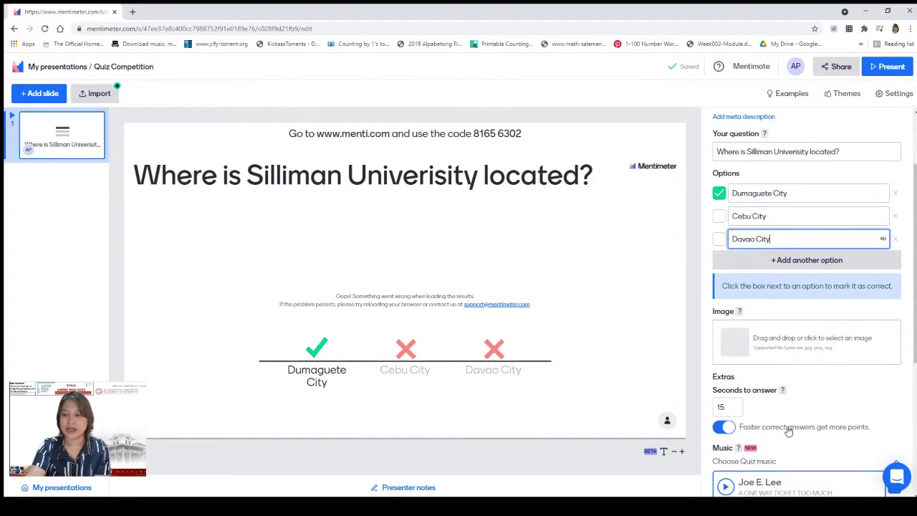
{"action": "scroll", "coordinate": [796, 371], "scroll_direction": "down", "scroll_amount": 2}
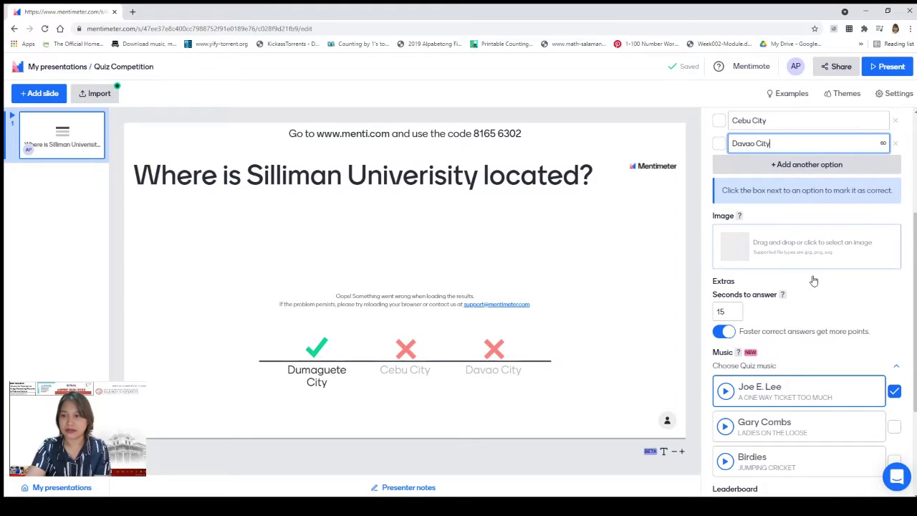
{"action": "scroll", "coordinate": [814, 280], "scroll_direction": "up", "scroll_amount": 3}
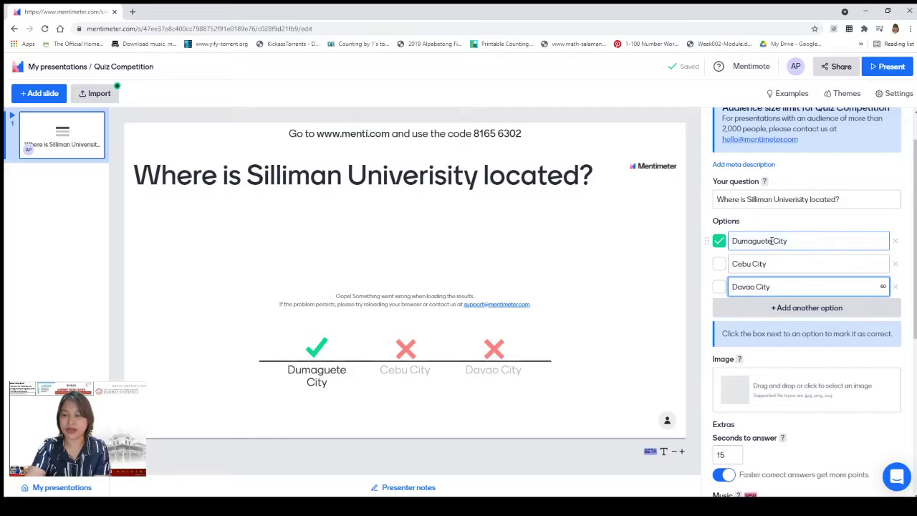
{"action": "scroll", "coordinate": [774, 253], "scroll_direction": "down", "scroll_amount": 3}
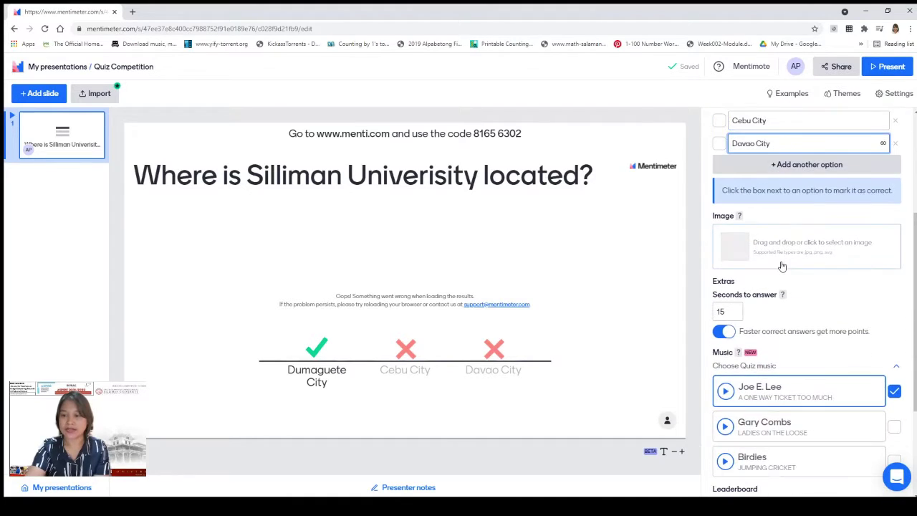
{"action": "left_click", "coordinate": [736, 309]}
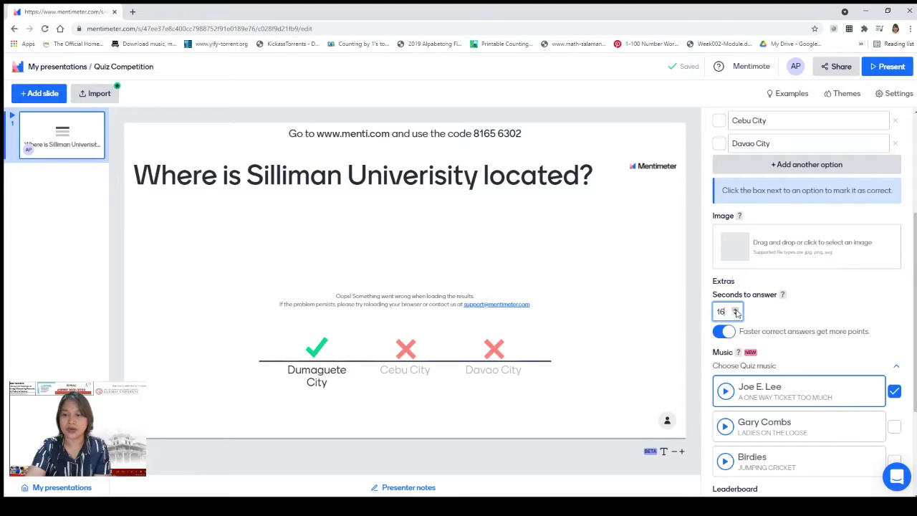
{"action": "left_click", "coordinate": [736, 315]}
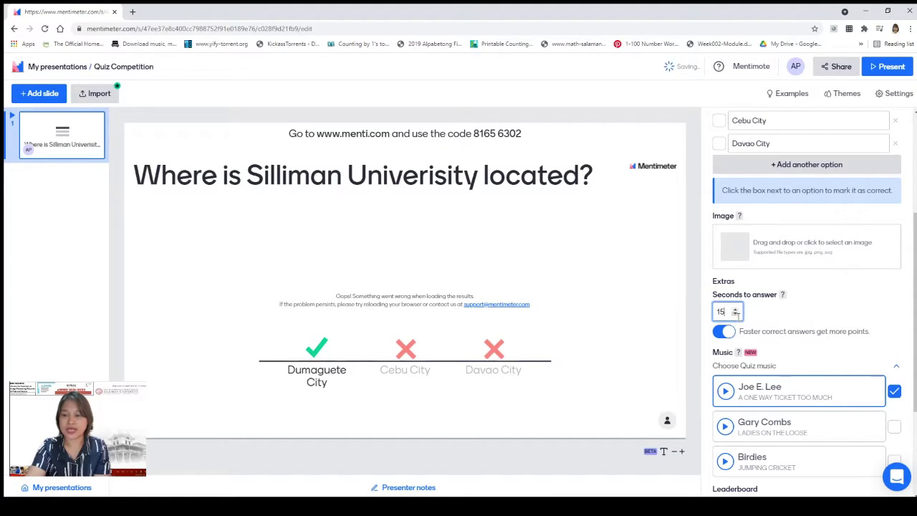
{"action": "left_click", "coordinate": [736, 310]}
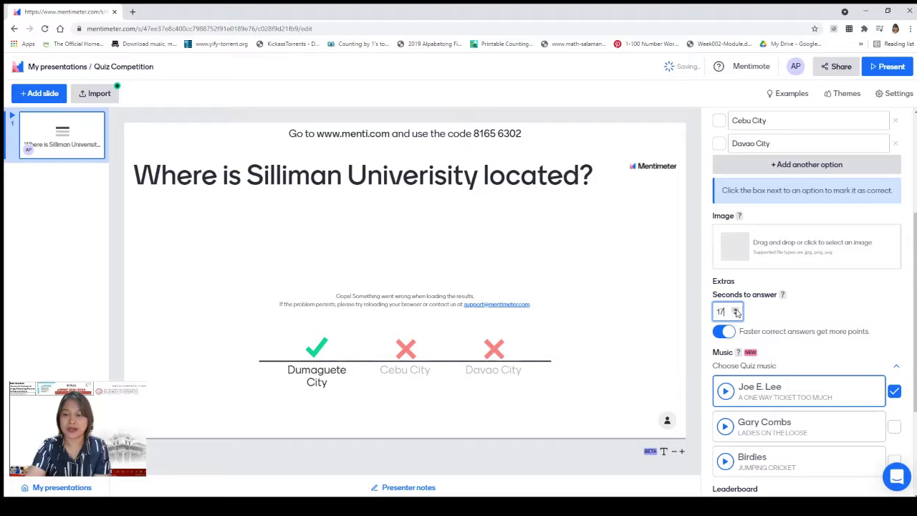
{"action": "left_click", "coordinate": [736, 310]}
{"action": "left_click", "coordinate": [736, 310]}
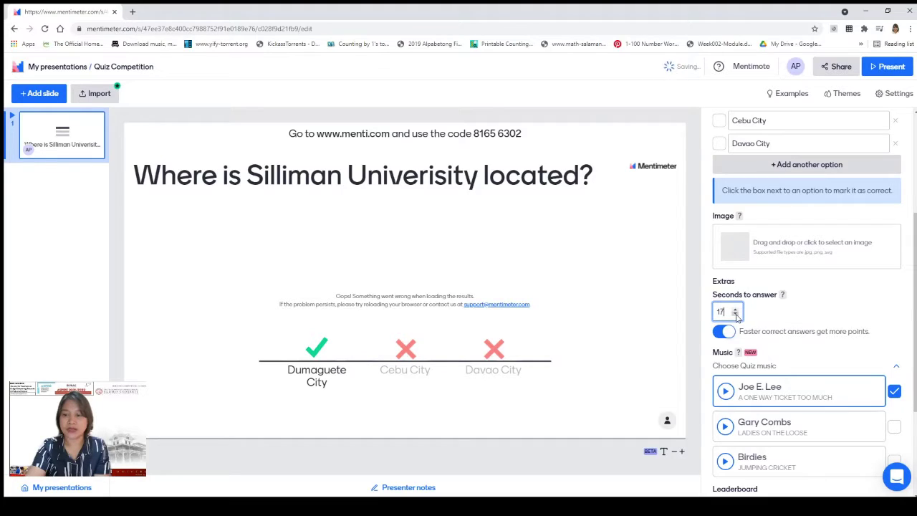
{"action": "left_click", "coordinate": [736, 315]}
{"action": "left_click", "coordinate": [736, 315]}
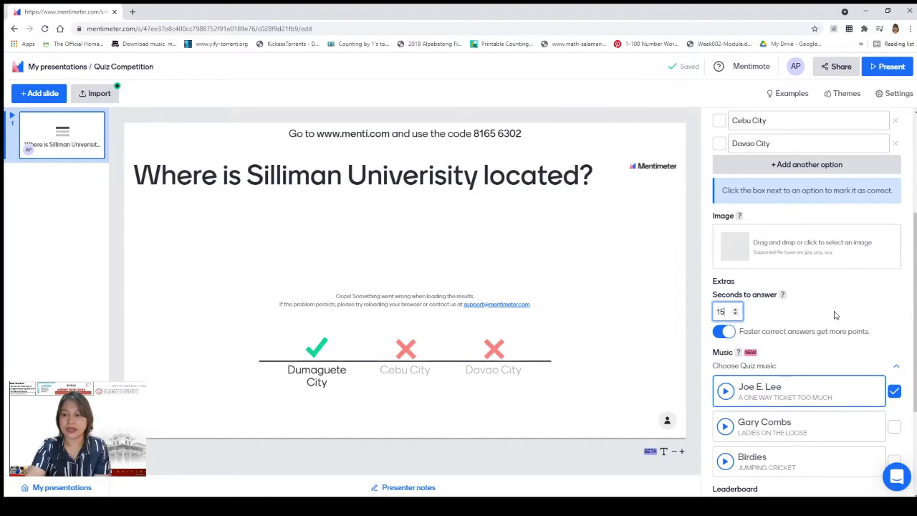
- Try the quiz music tracks Ladies on the Loose and Jumping Cricket, and reselect A One Way Ticket Too Much
{"action": "scroll", "coordinate": [835, 315], "scroll_direction": "down", "scroll_amount": 1}
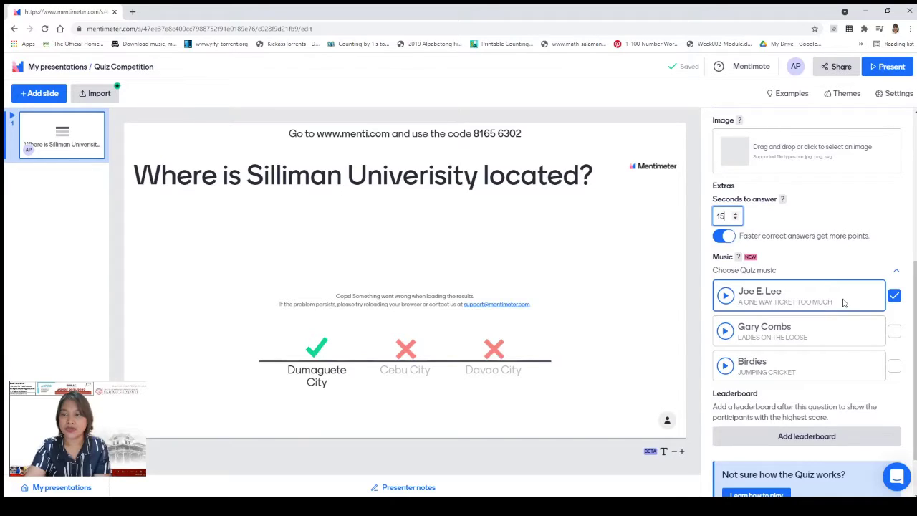
{"action": "left_click", "coordinate": [895, 331]}
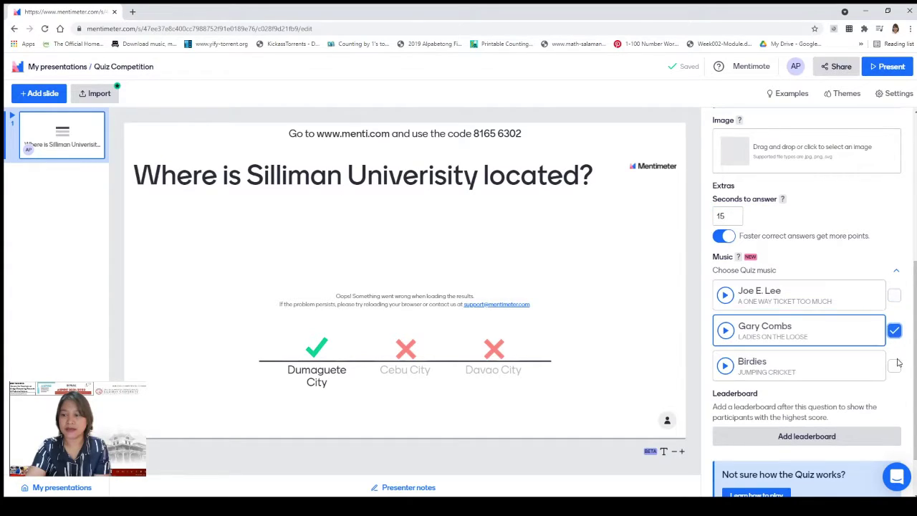
{"action": "left_click", "coordinate": [895, 365]}
{"action": "left_click", "coordinate": [895, 296]}
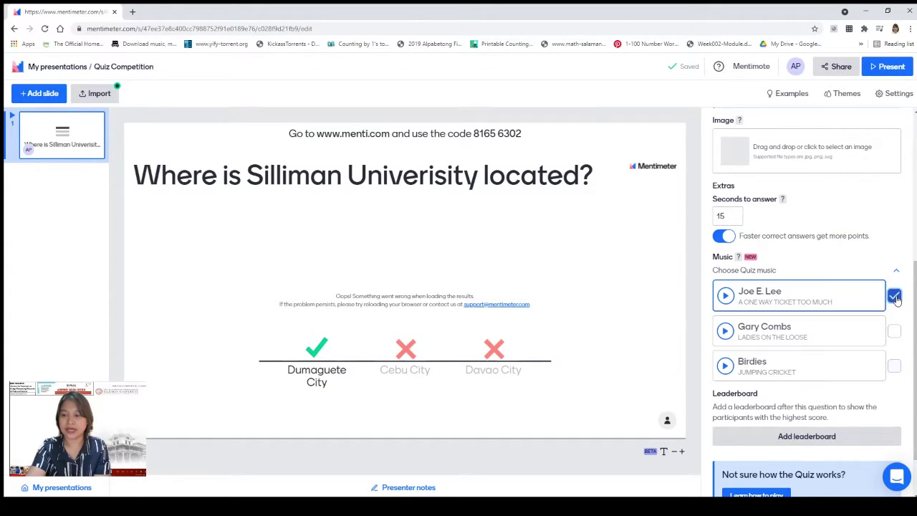
- Add a leaderboard after the question when prompted on starting the presentation
{"action": "scroll", "coordinate": [878, 351], "scroll_direction": "down", "scroll_amount": 1}
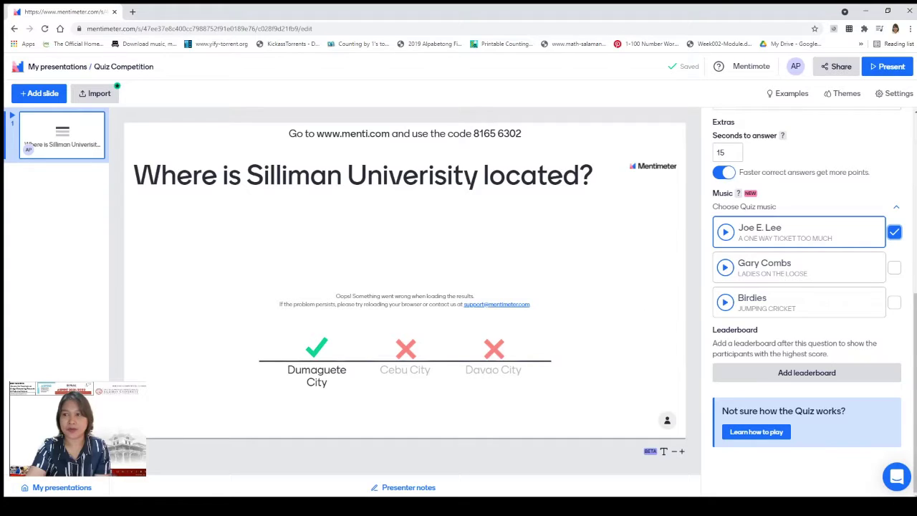
{"action": "left_click", "coordinate": [892, 68]}
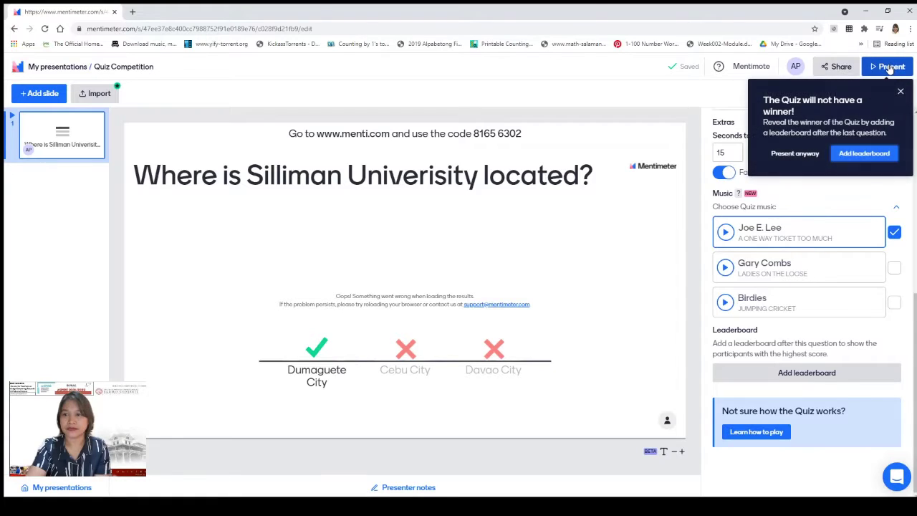
{"action": "left_click", "coordinate": [864, 156]}
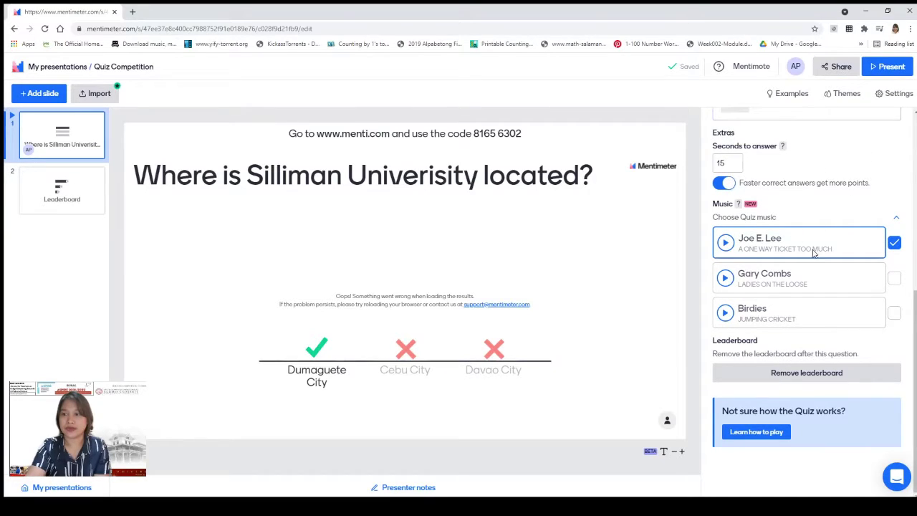
- Check the question slide's customization options, return to its content settings and present the quiz
{"action": "scroll", "coordinate": [815, 251], "scroll_direction": "up", "scroll_amount": 5}
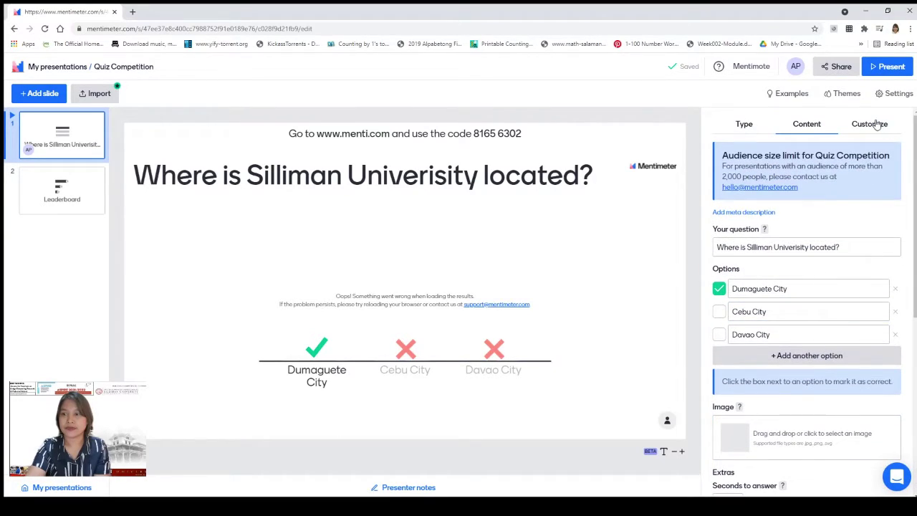
{"action": "left_click", "coordinate": [876, 124]}
{"action": "left_click", "coordinate": [810, 124]}
{"action": "left_click", "coordinate": [888, 67]}
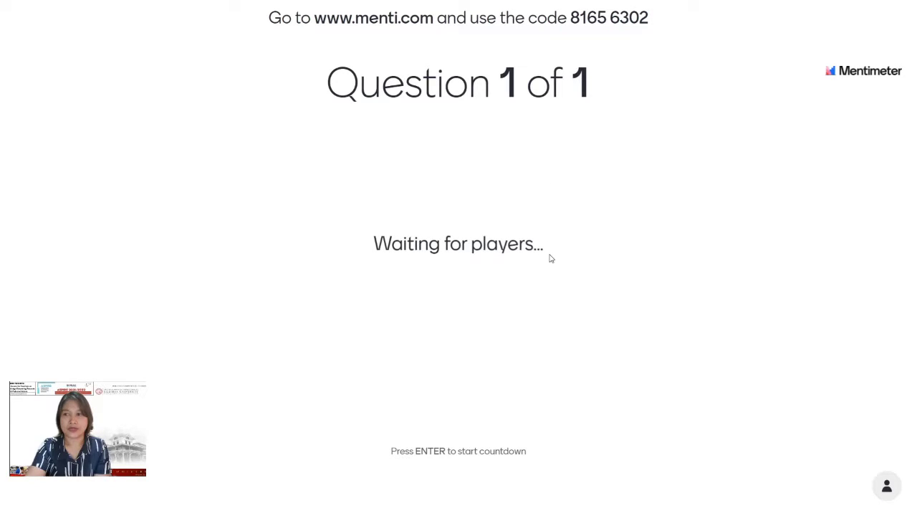
- Copy the quiz's voting link, exit the full-screen presentation and open the link in the other browser tab
{"action": "mouse_move", "coordinate": [499, 44]}
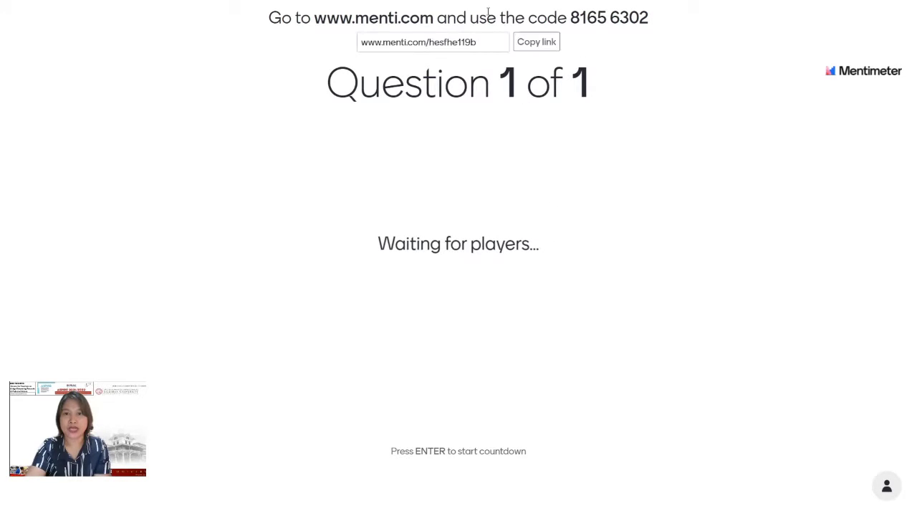
{"action": "left_click", "coordinate": [532, 42]}
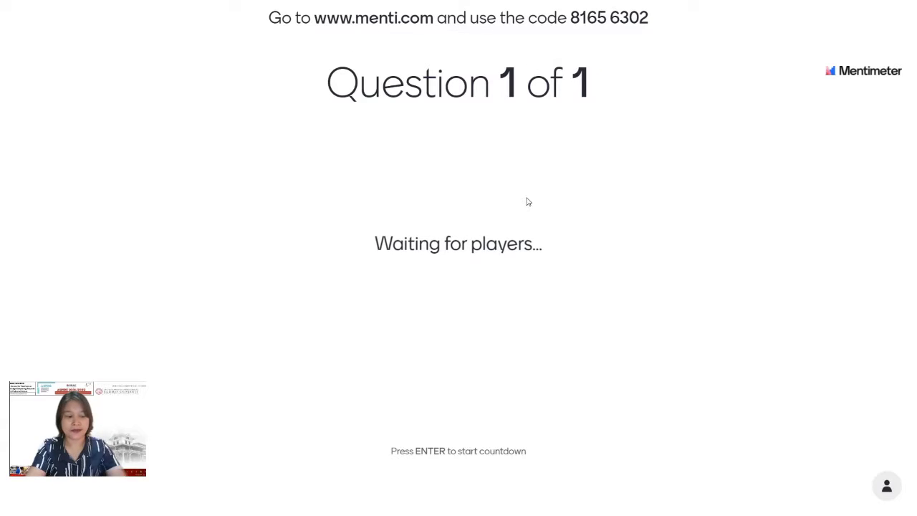
{"action": "key", "text": "Escape"}
{"action": "left_click", "coordinate": [132, 12]}
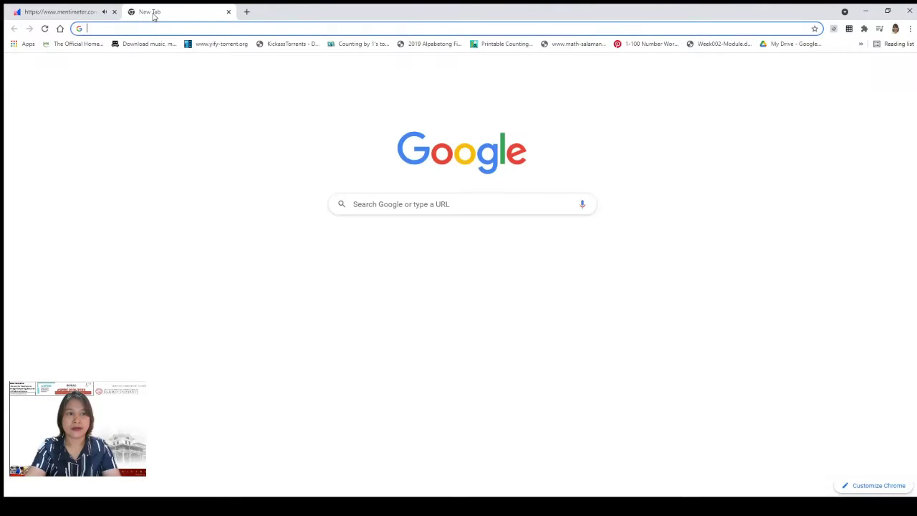
{"action": "type", "text": "https://www.menti.com/hesfhe119b"}
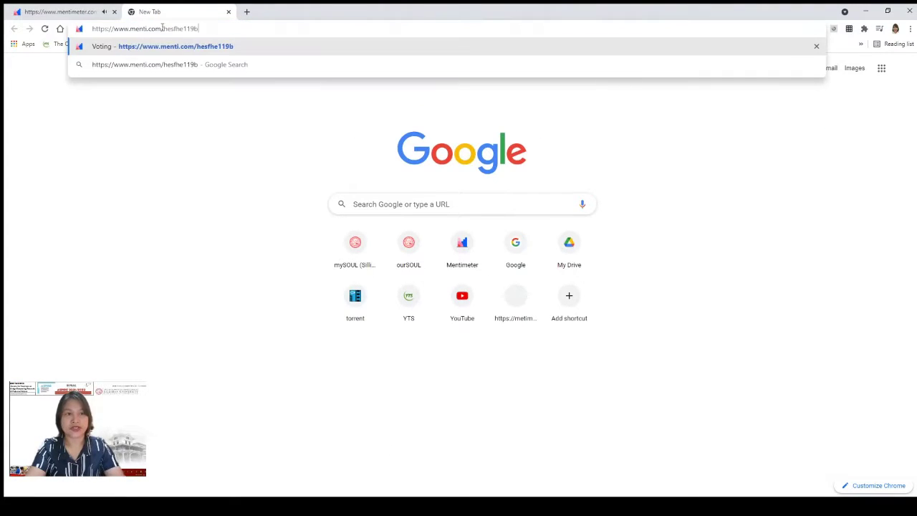
{"action": "key", "text": "Return"}
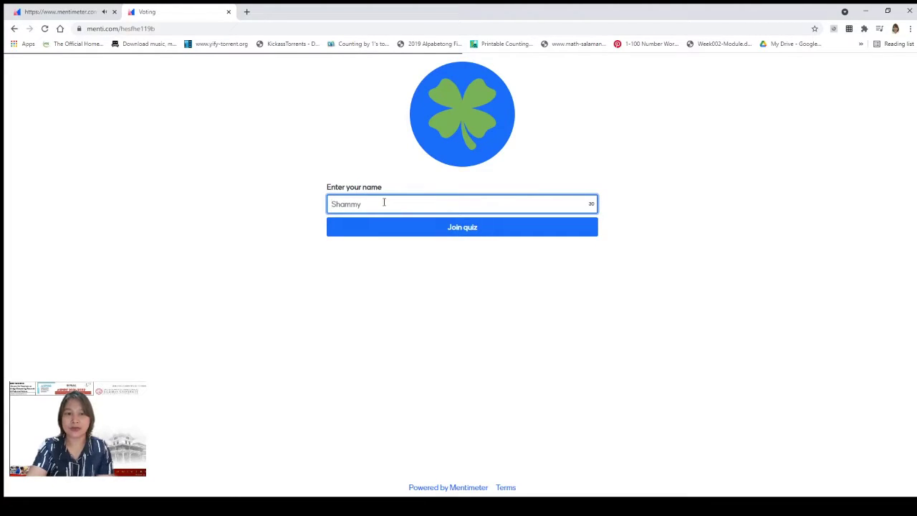
- Enter the player's name and join the quiz as a participant
{"action": "type", "text": "Joyax"}
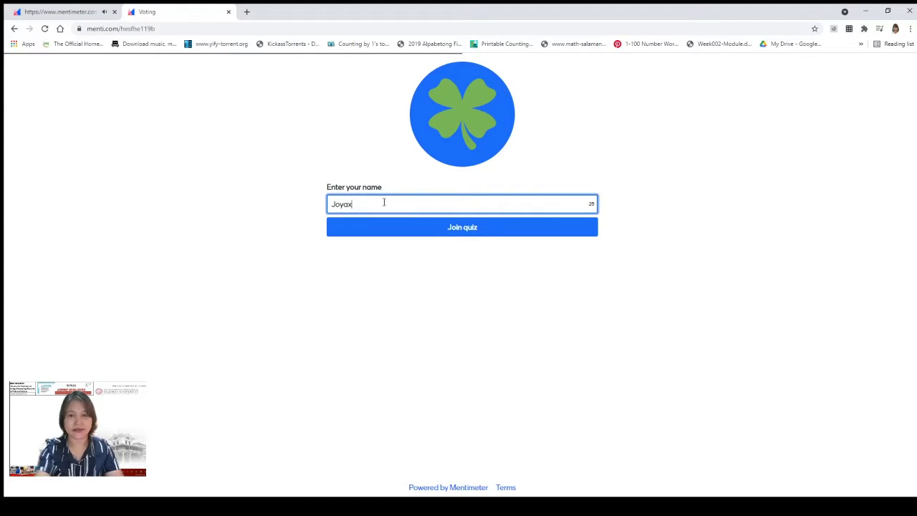
{"action": "left_click", "coordinate": [469, 232]}
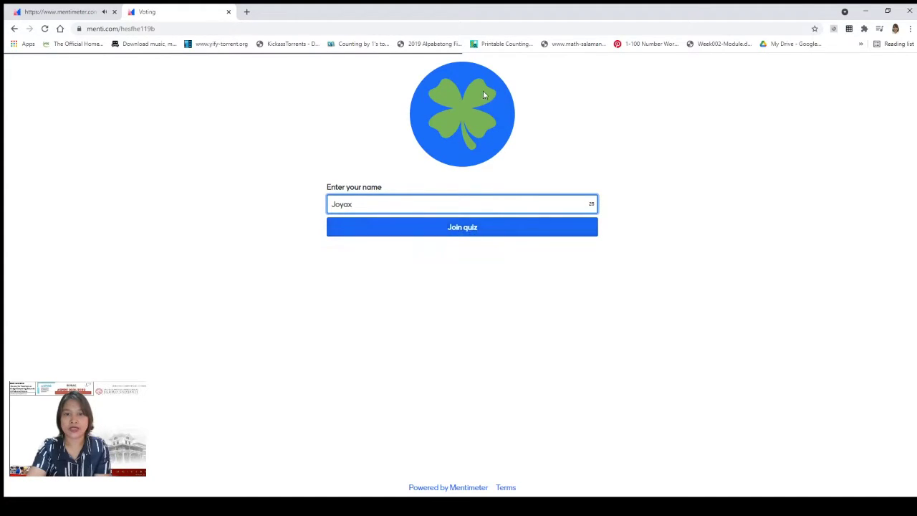
{"action": "left_click", "coordinate": [457, 231]}
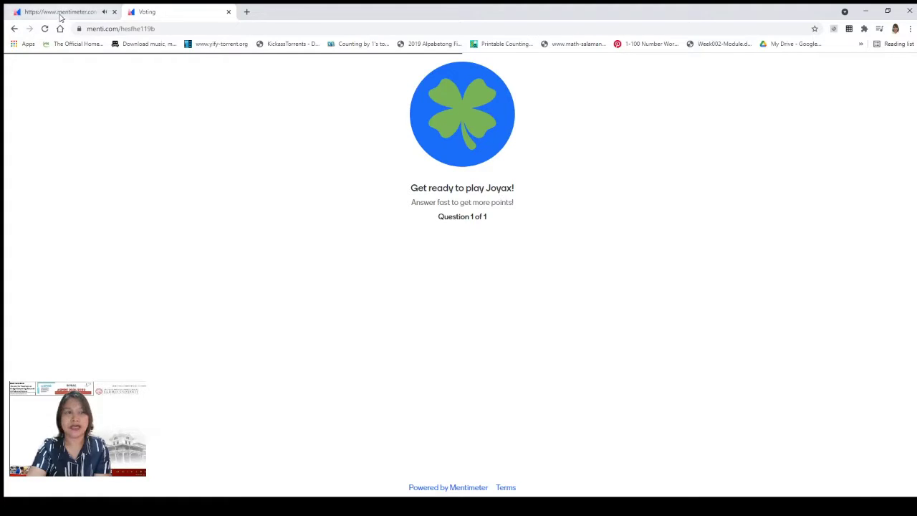
- Start the question countdown from the presentation and answer Dumaguete City as the joined player
{"action": "left_click", "coordinate": [62, 13]}
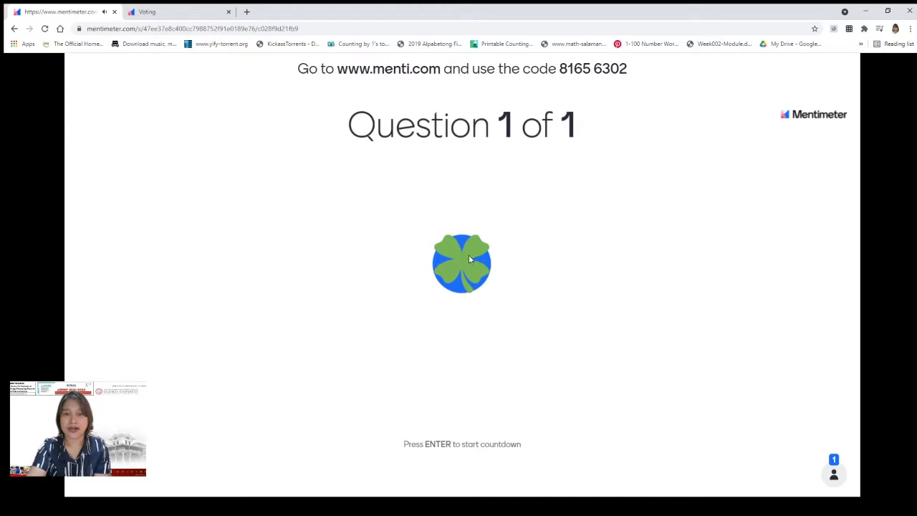
{"action": "left_click", "coordinate": [181, 13]}
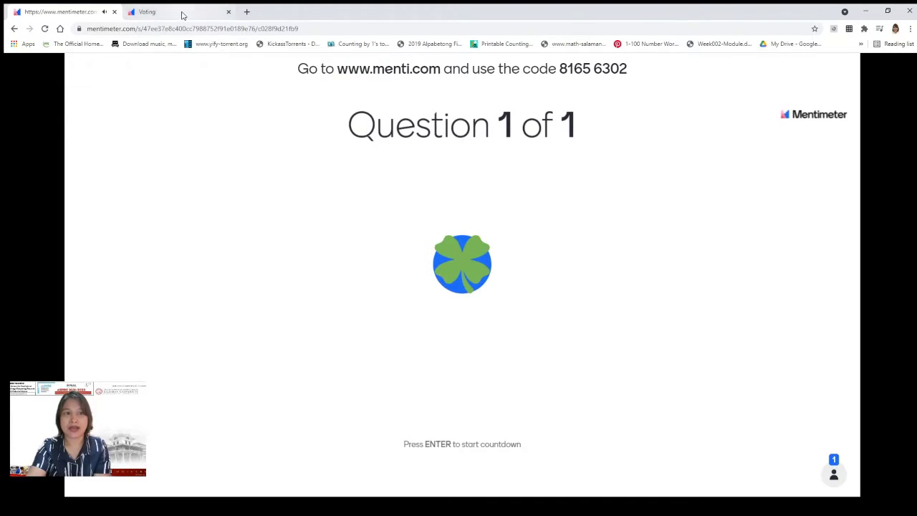
{"action": "left_click", "coordinate": [72, 12]}
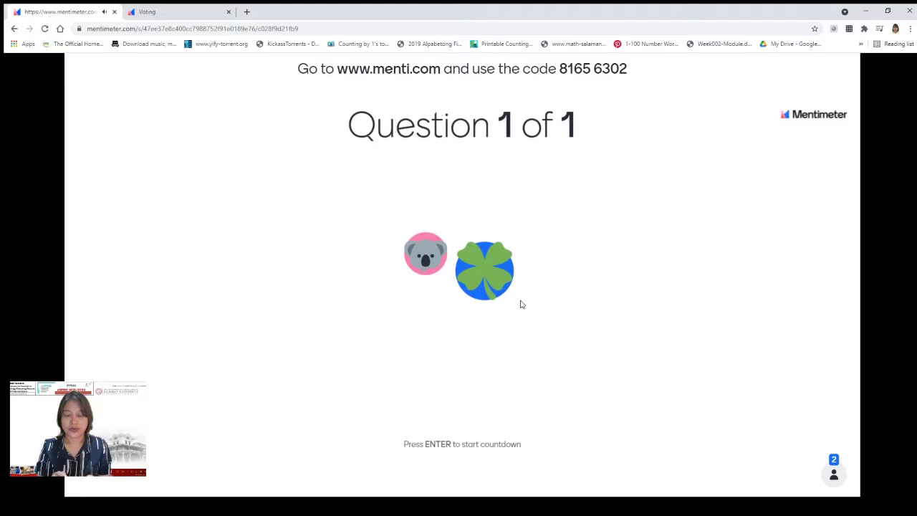
{"action": "left_click", "coordinate": [180, 11]}
{"action": "left_click", "coordinate": [61, 11]}
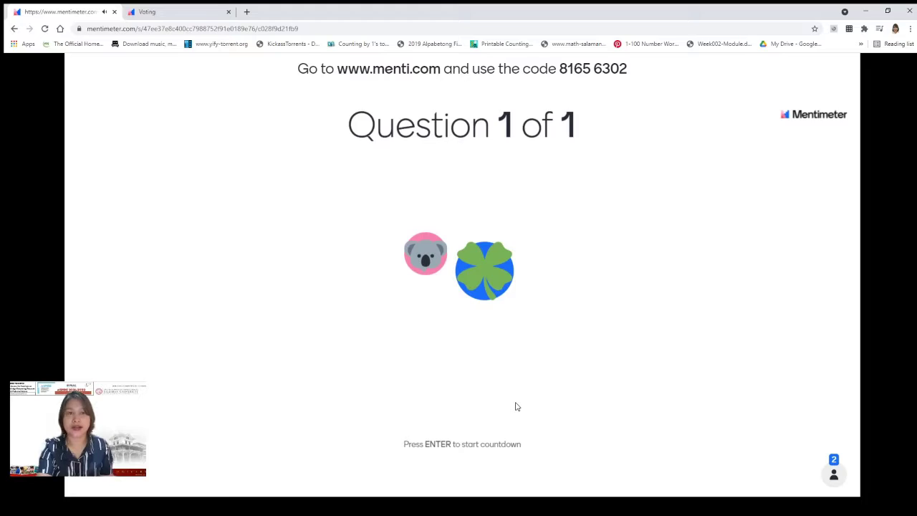
{"action": "key", "text": "Return"}
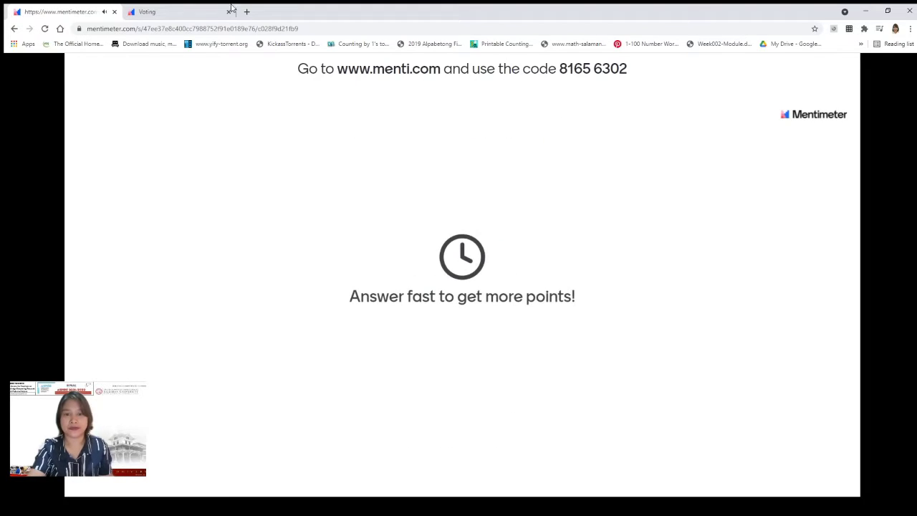
{"action": "left_click", "coordinate": [187, 16]}
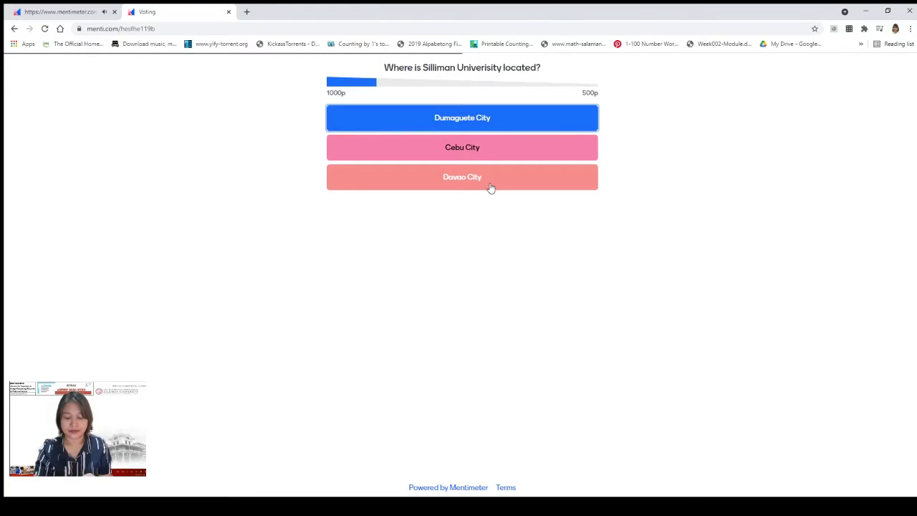
{"action": "left_click", "coordinate": [494, 119]}
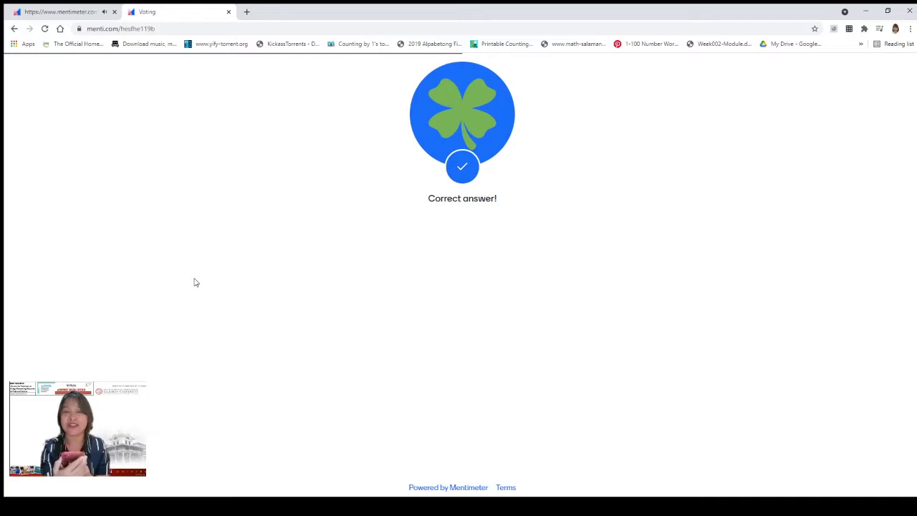
- Return to the presentation's results chart and reveal the correct answer to the Silliman University question
{"action": "left_click", "coordinate": [62, 13]}
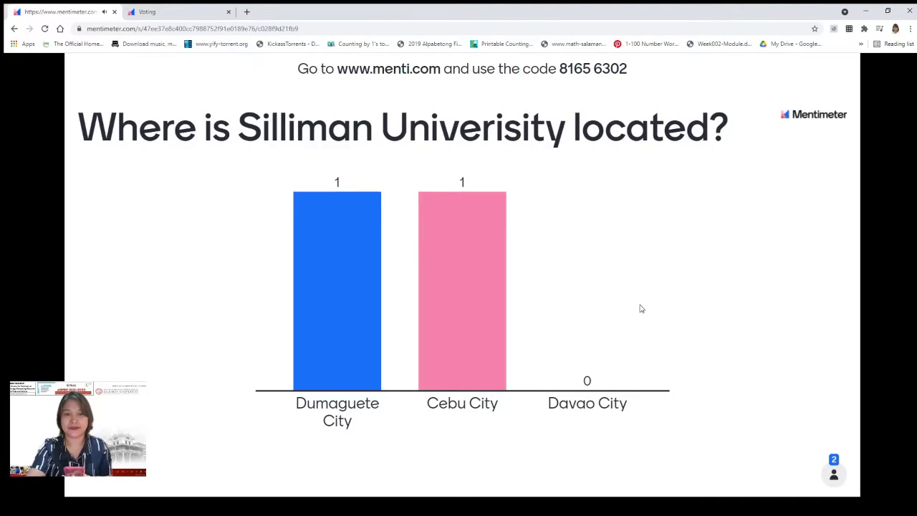
{"action": "key", "text": "c"}
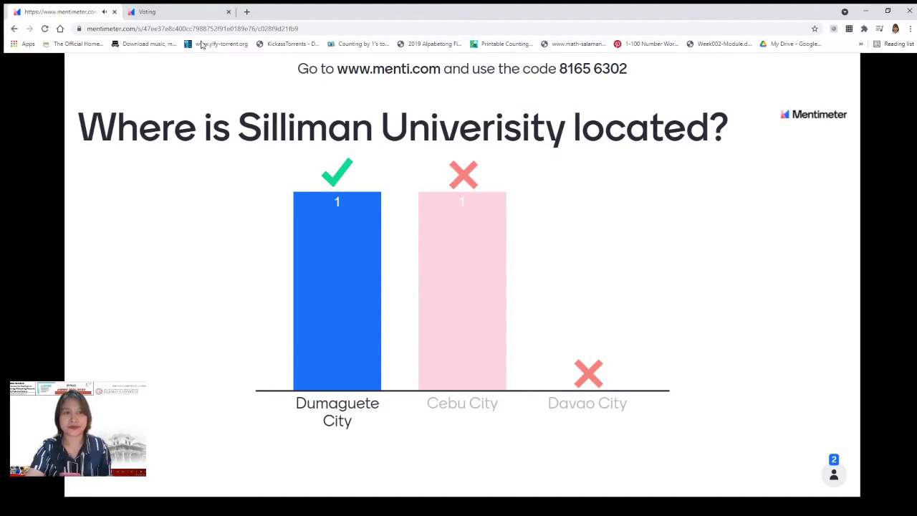
{"action": "mouse_move", "coordinate": [129, 482]}
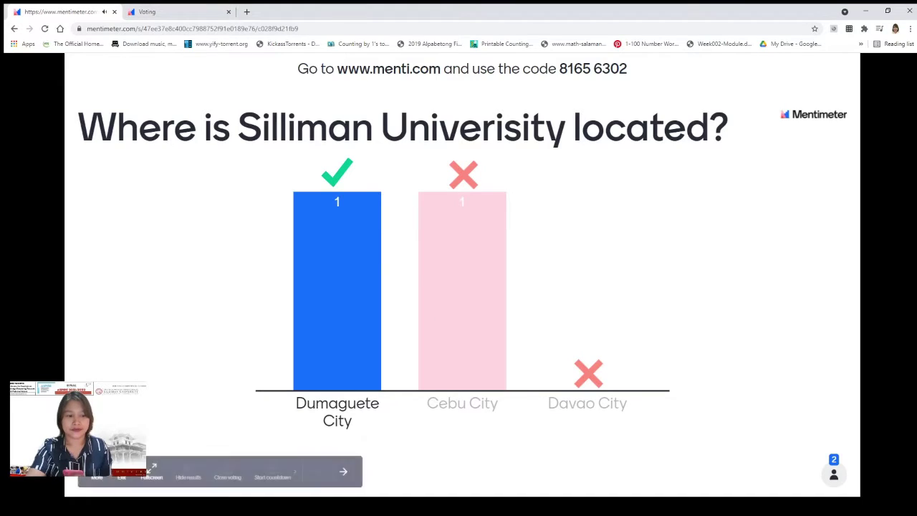